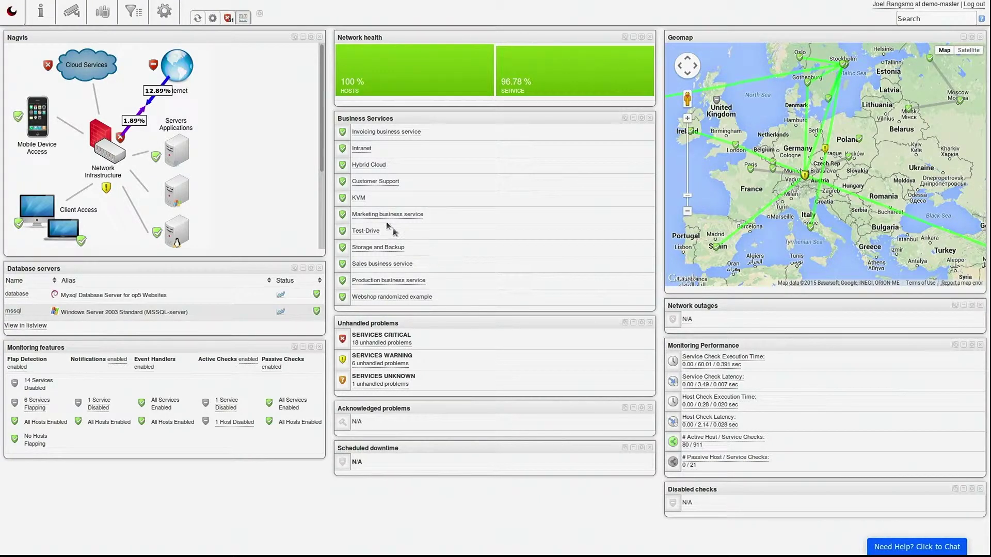
# Start the Host Wizard from Configuration and choose the Linux server management pack
pyautogui.click(155, 11)
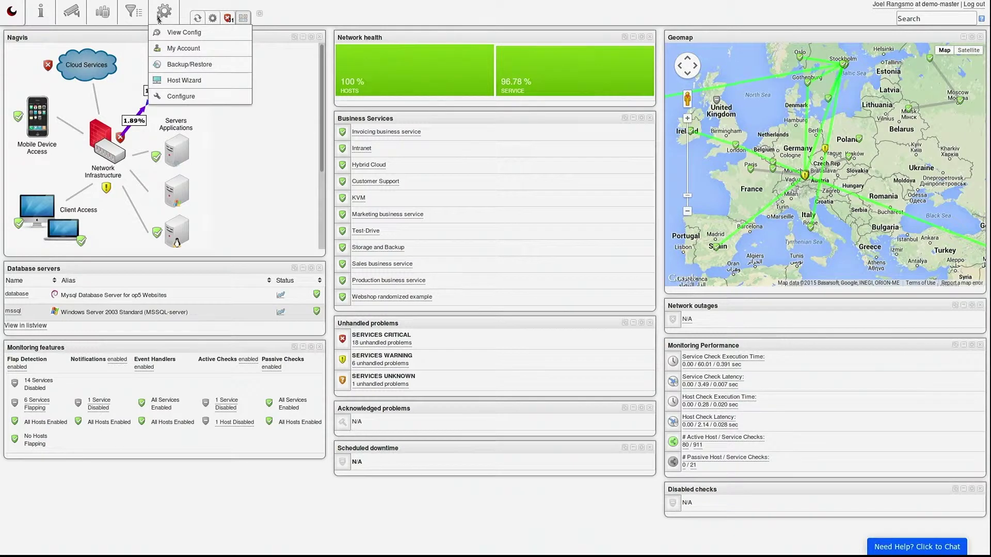
pyautogui.click(172, 81)
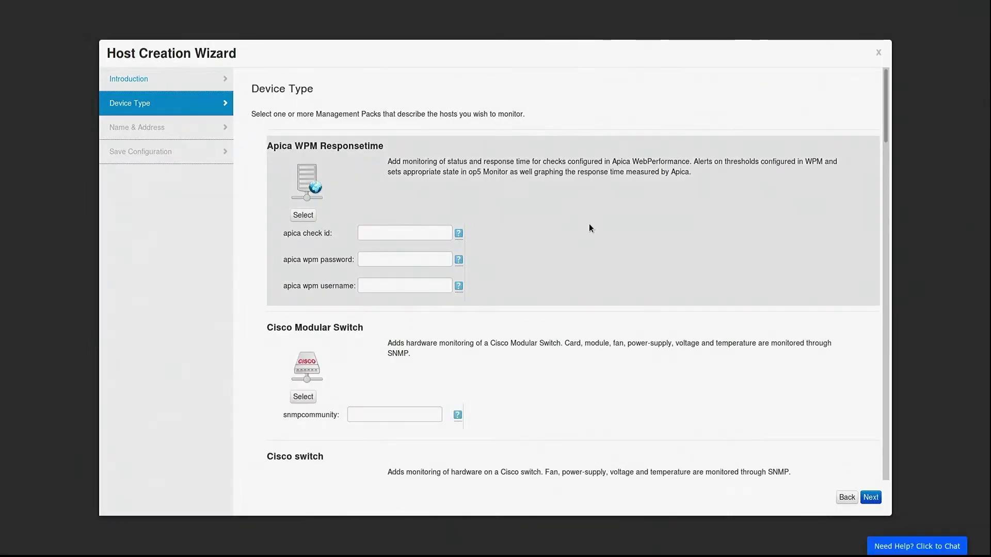
pyautogui.scroll(-5, 589, 225)
pyautogui.scroll(-5, 589, 225)
pyautogui.scroll(-5, 589, 225)
pyautogui.scroll(-5, 589, 227)
pyautogui.scroll(-2, 589, 227)
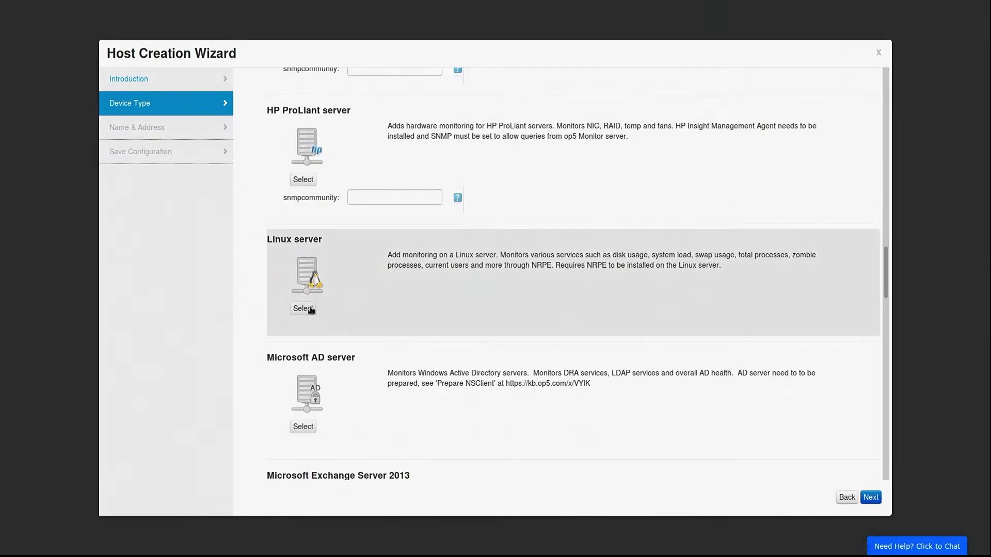
pyautogui.click(310, 308)
pyautogui.click(871, 497)
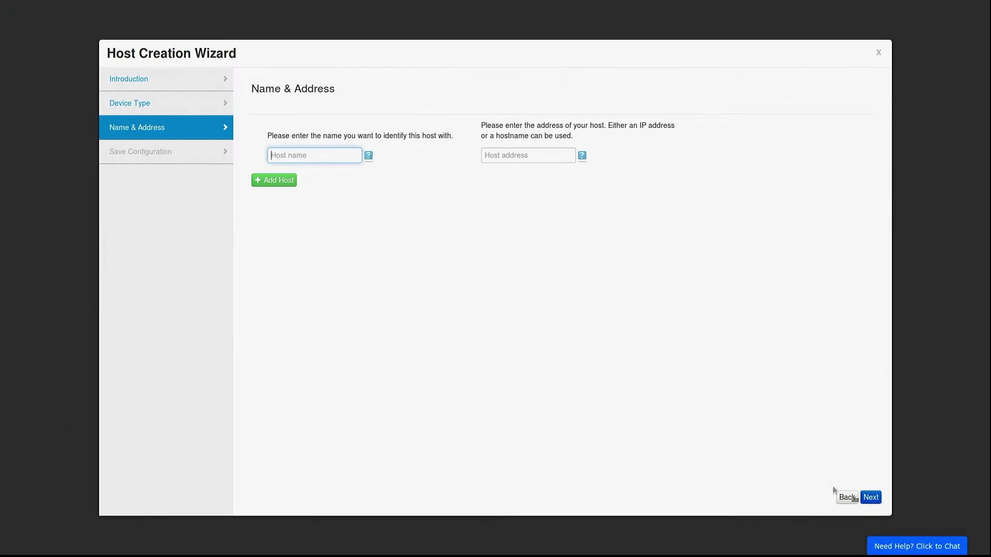
# Add hosts database-server 193.201.96.30, web-server 193.201.96.58 and kvm-host 172.2, then continue to saving
pyautogui.write('database-server')
pyautogui.press('Tab')
pyautogui.write('193.201.96.30')
pyautogui.click(289, 180)
pyautogui.write('web-server')
pyautogui.press('Tab')
pyautogui.write('193.201.96.58')
pyautogui.click(274, 219)
pyautogui.write('kvm-host')
pyautogui.press('Tab')
pyautogui.write('172.2')
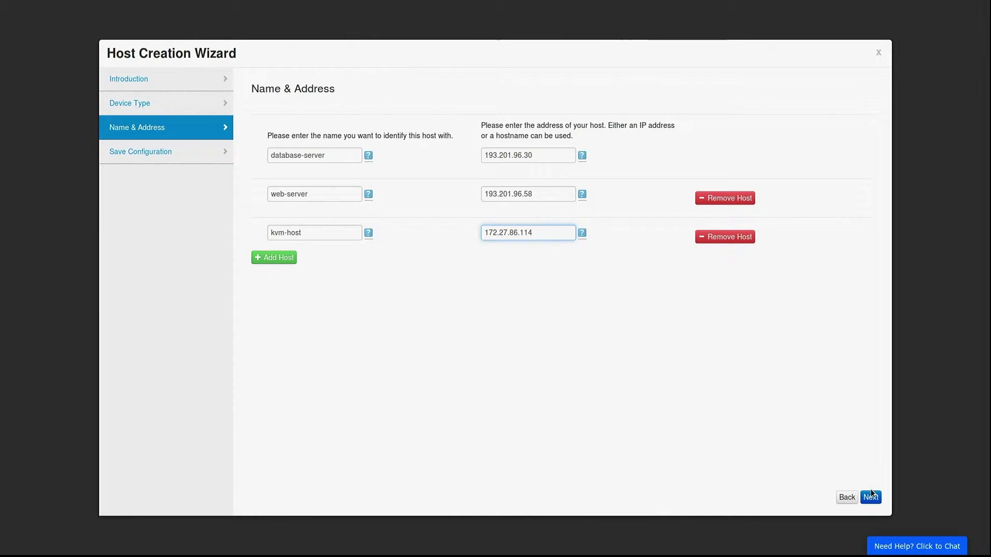
pyautogui.click(872, 498)
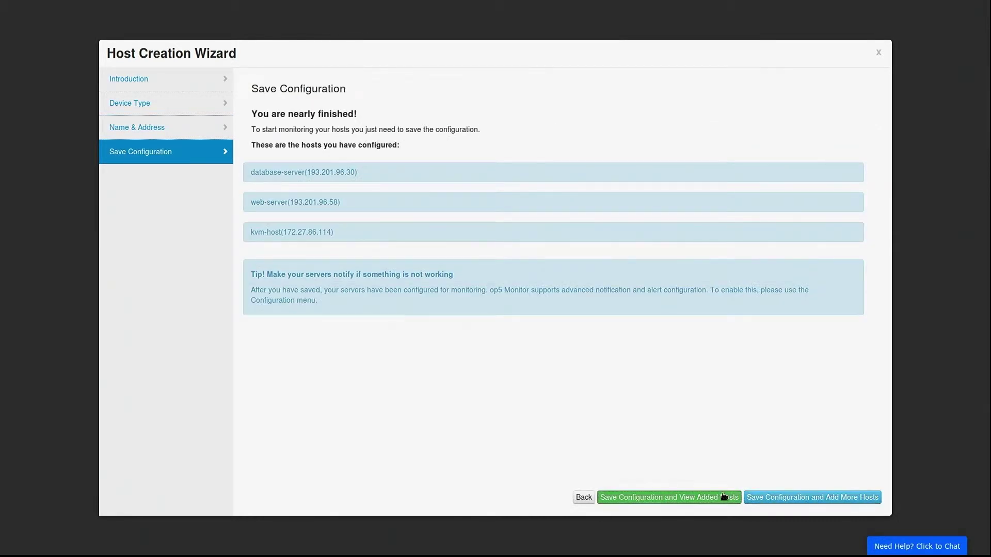
# Save the new hosts, then edit and submit a database-server service's settings
pyautogui.click(724, 497)
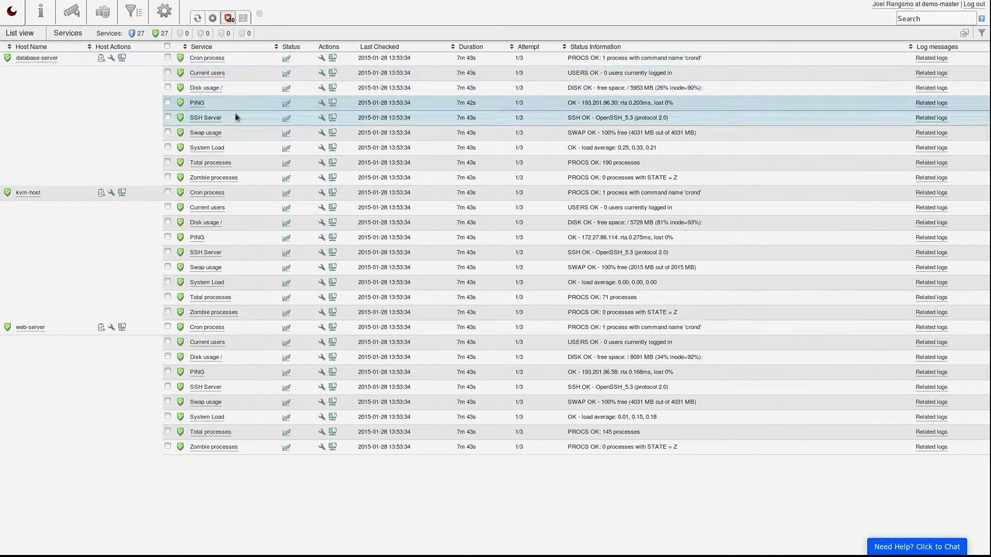
pyautogui.click(215, 148)
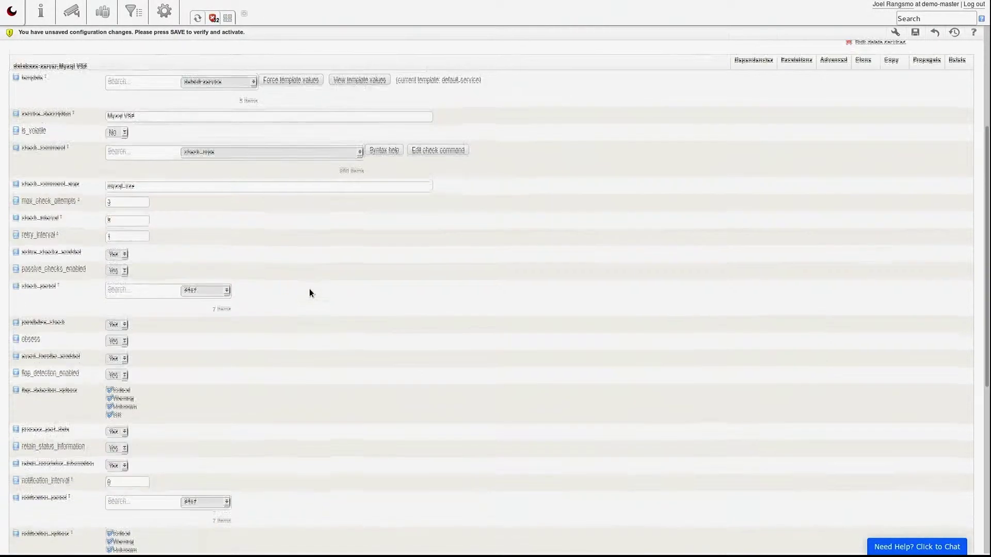
pyautogui.scroll(-3, 309, 293)
pyautogui.scroll(-4, 309, 293)
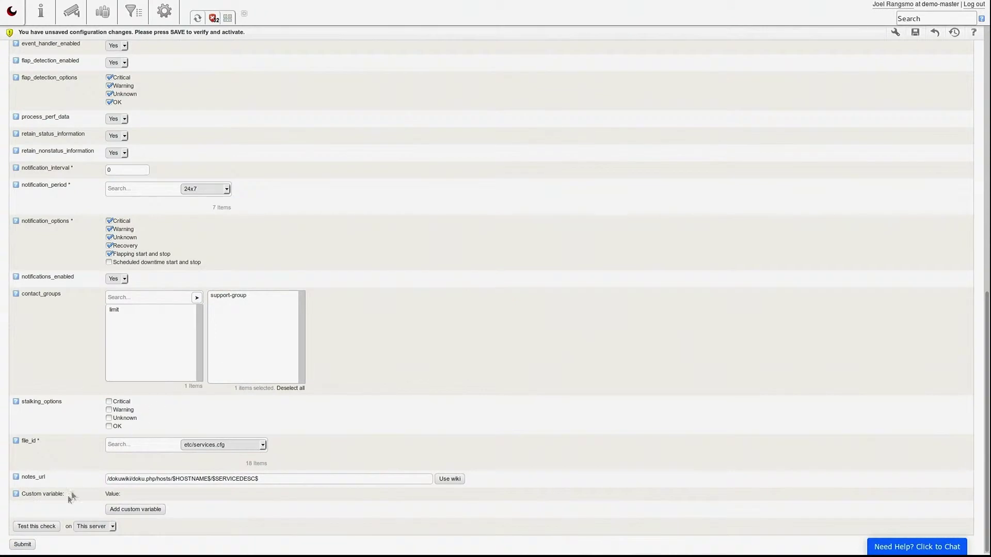
pyautogui.click(31, 547)
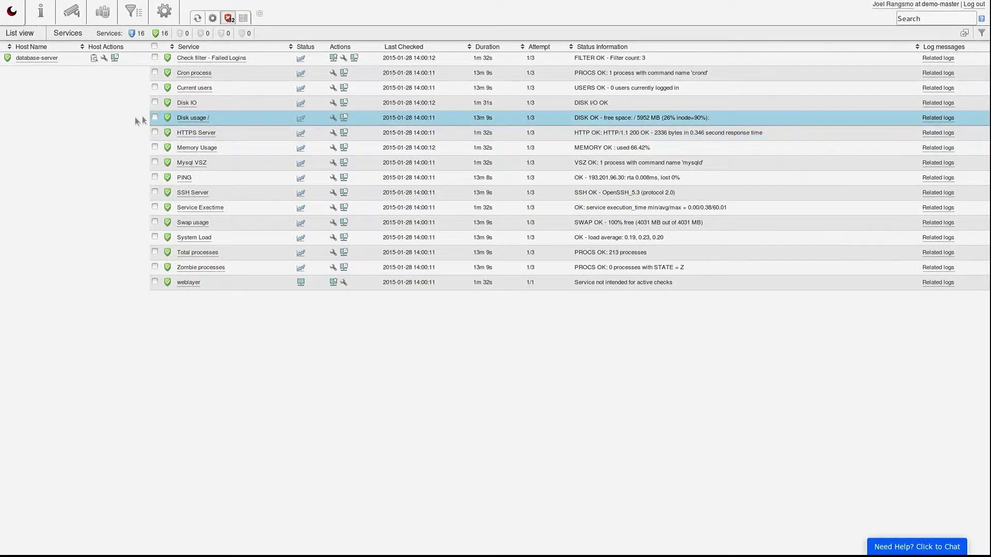
# Inspect database-server's Disk IO and Mysql VSZ service details, returning to its service list
pyautogui.click(187, 102)
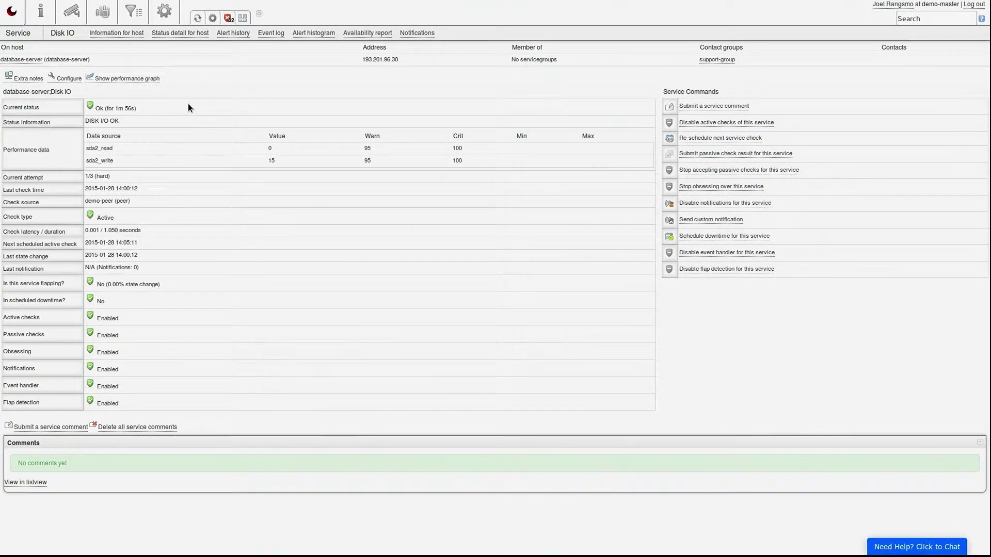
pyautogui.rightClick(188, 103)
pyautogui.click(195, 113)
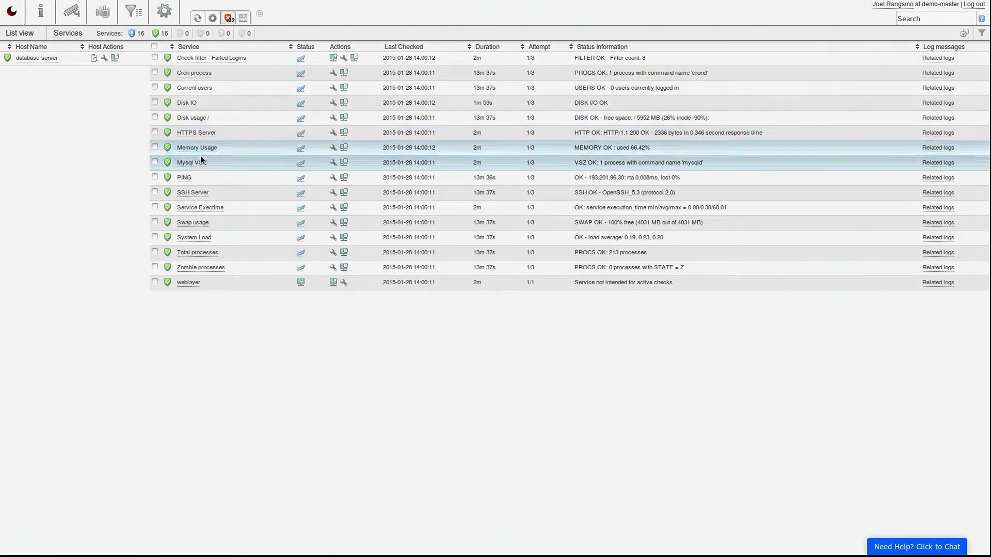
pyautogui.click(196, 162)
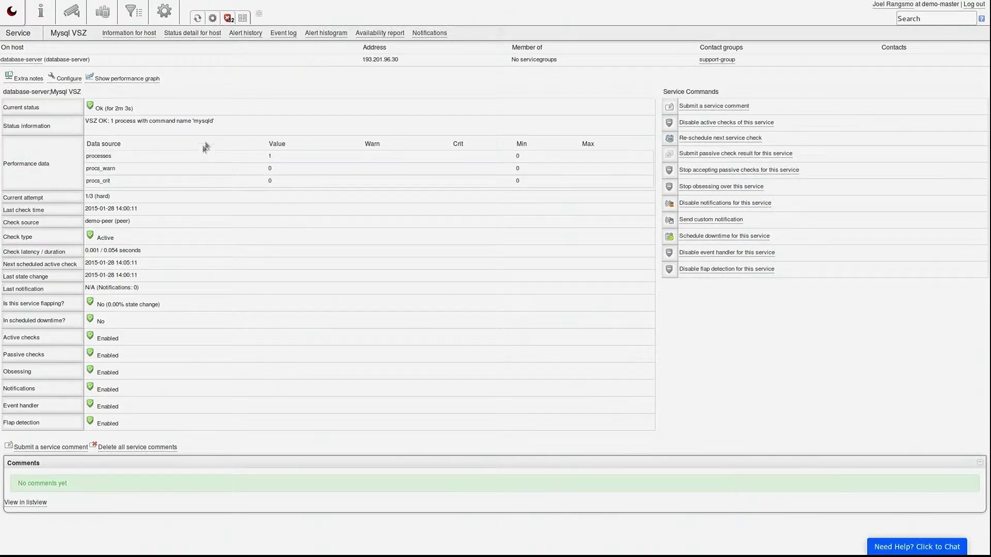
pyautogui.hotkey('alt', 'Left')
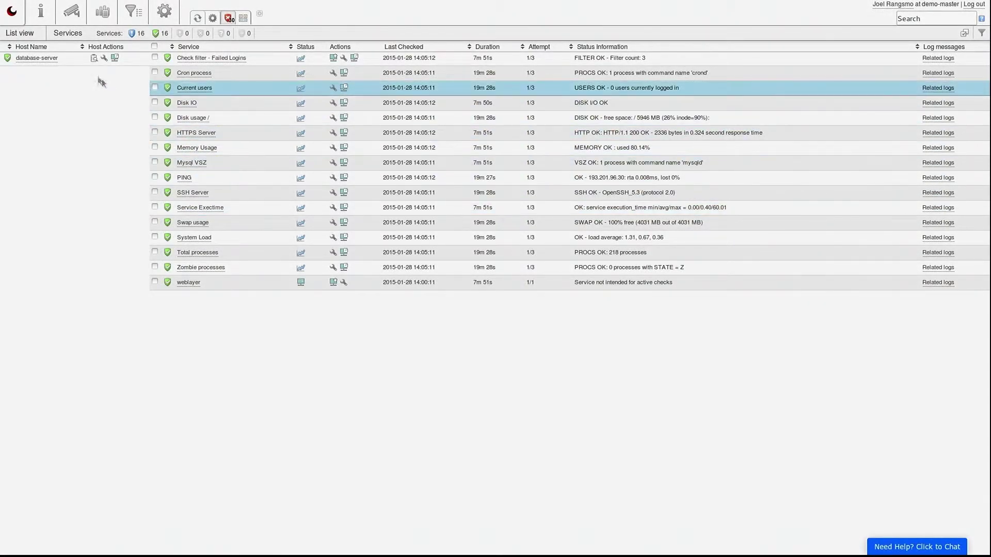
pyautogui.moveTo(71, 12)
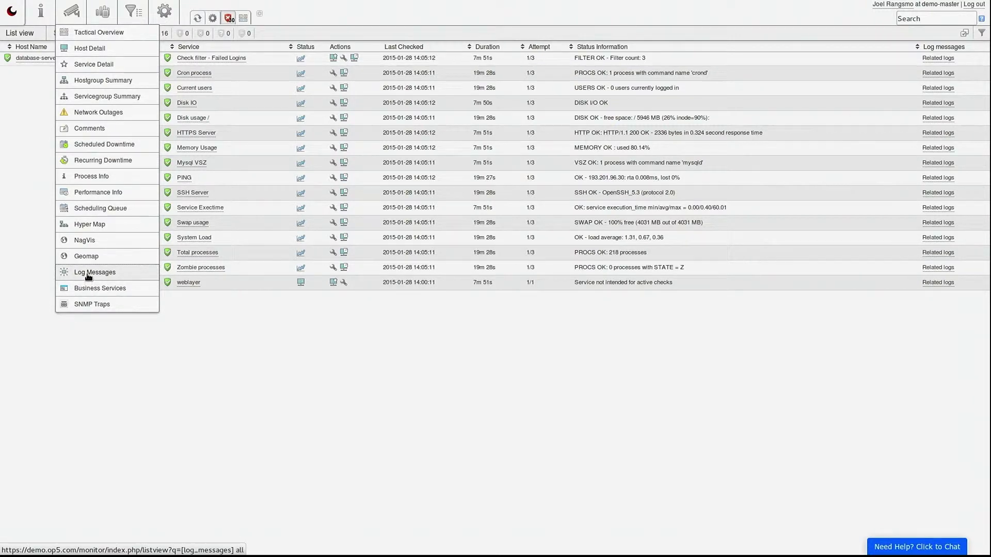
# Open the Log Messages Archive and scroll through the syslog entries
pyautogui.click(88, 277)
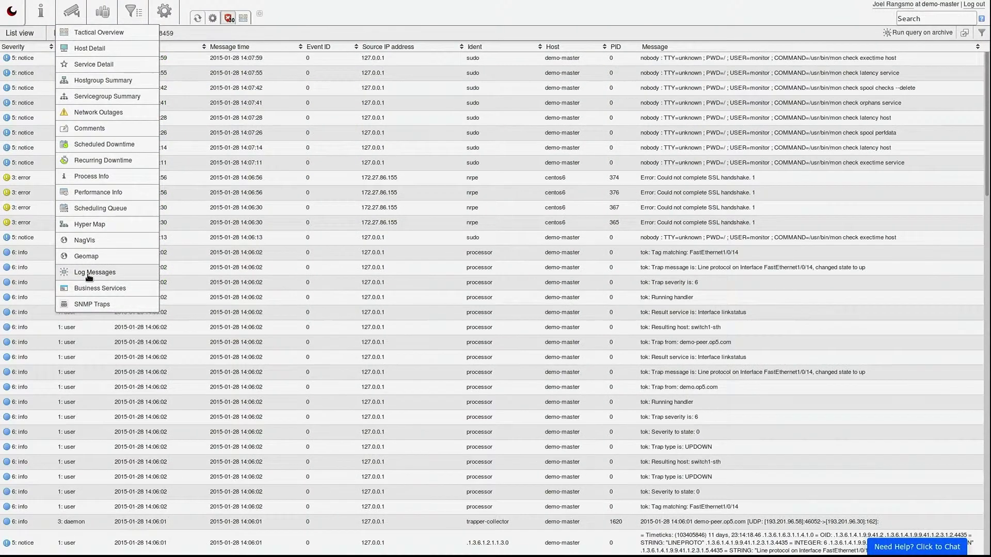
pyautogui.scroll(-5, 463, 292)
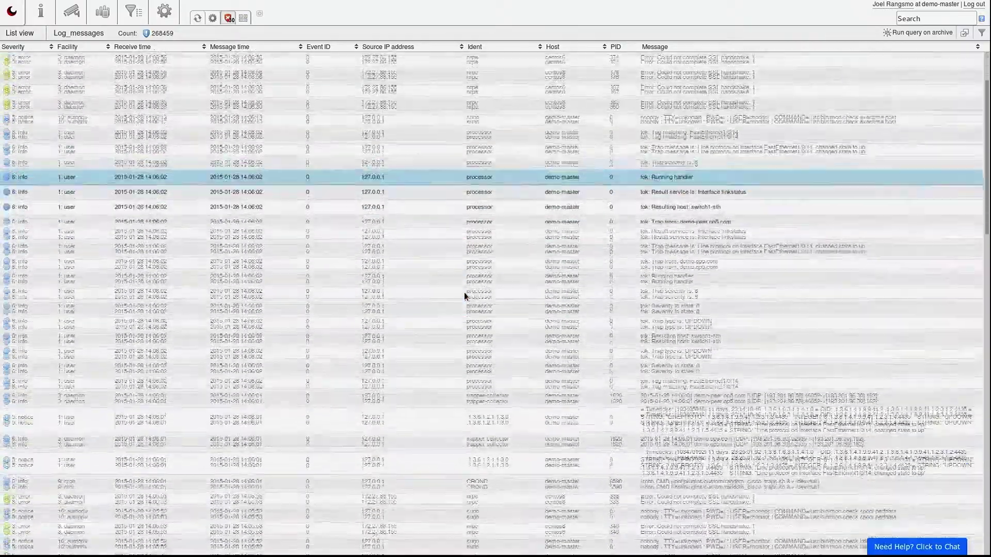
pyautogui.scroll(-5, 463, 292)
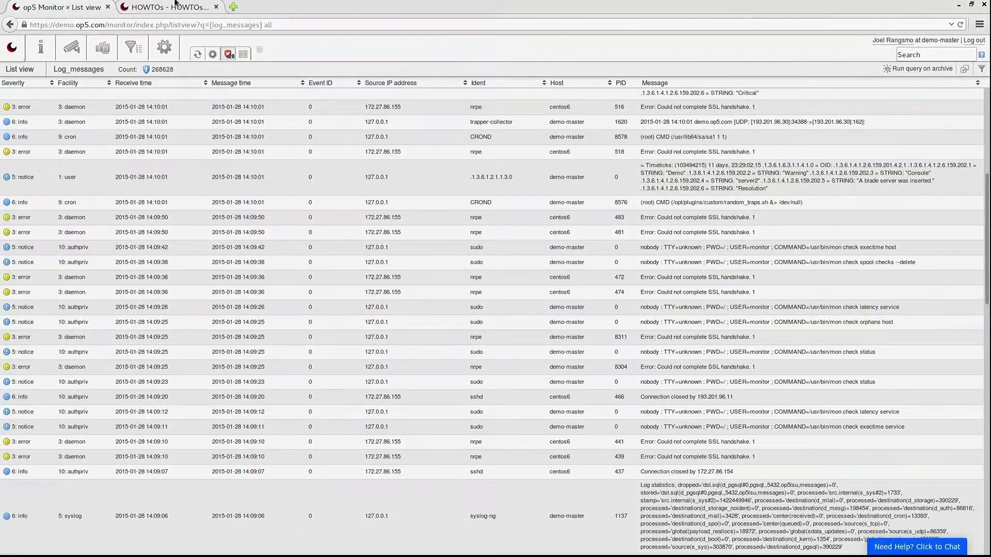
# Open the 'Execute PowerShell scripts' article from the op5 HOWTOs knowledge base tab
pyautogui.click(169, 6)
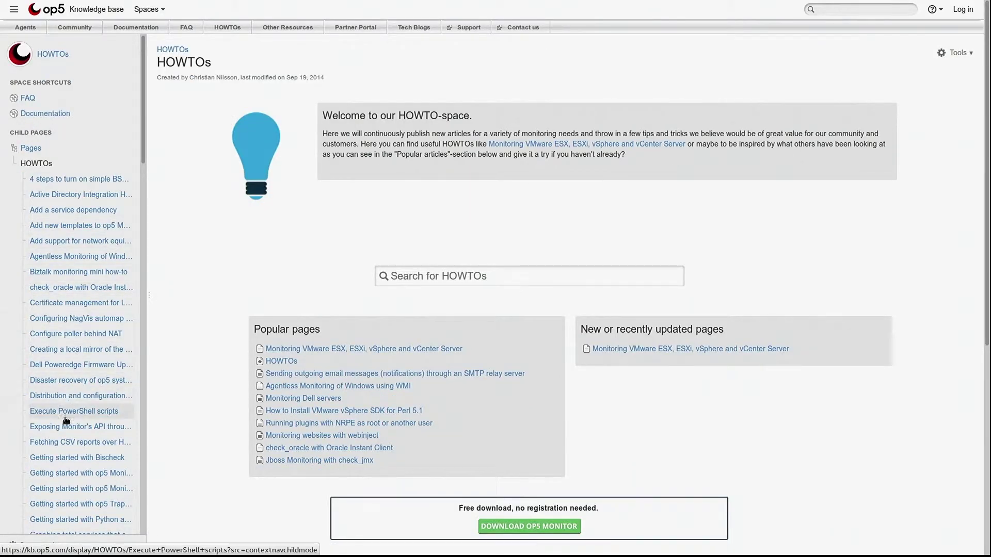
pyautogui.click(66, 418)
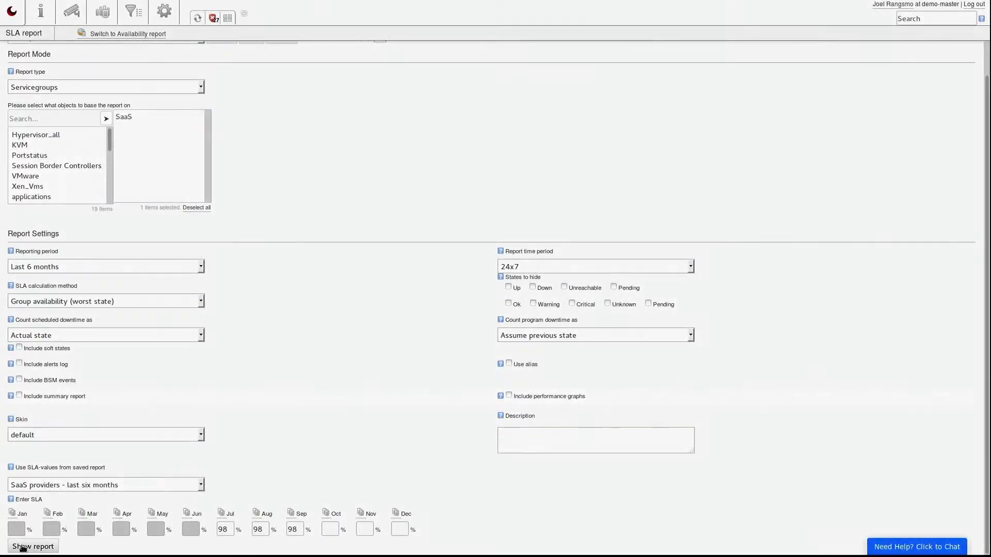
# Generate the SaaS group SLA report and review its six-month breakdown chart
pyautogui.click(22, 547)
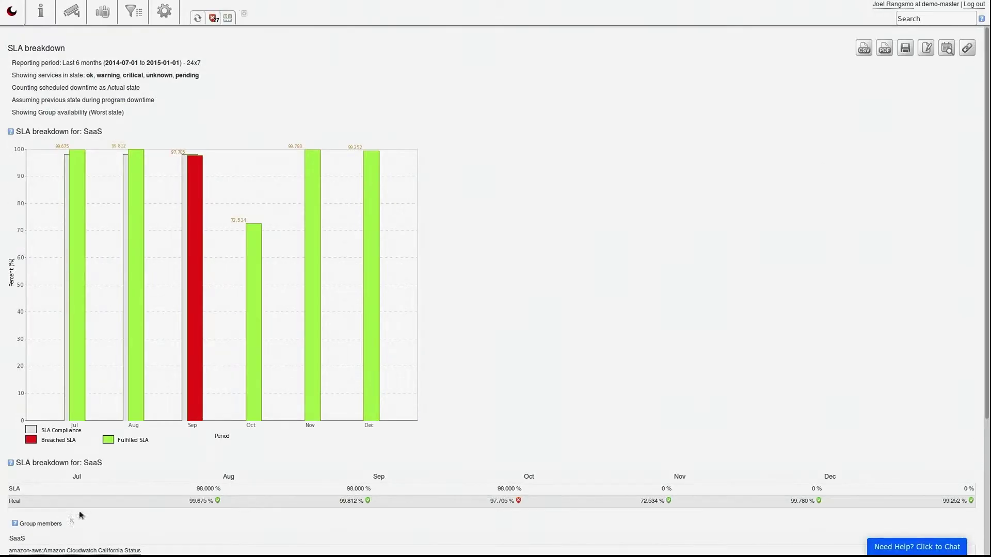
pyautogui.scroll(-3, 503, 325)
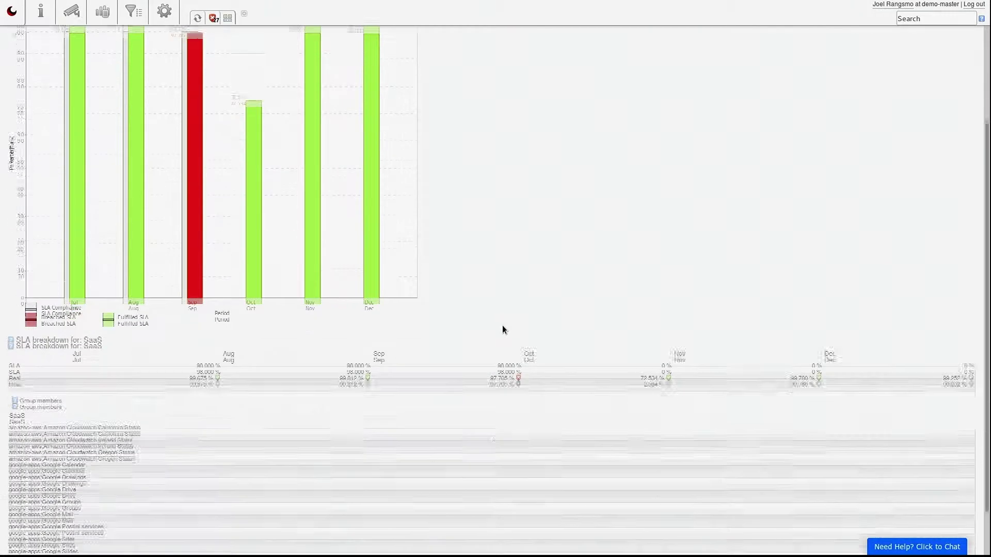
pyautogui.scroll(3, 502, 326)
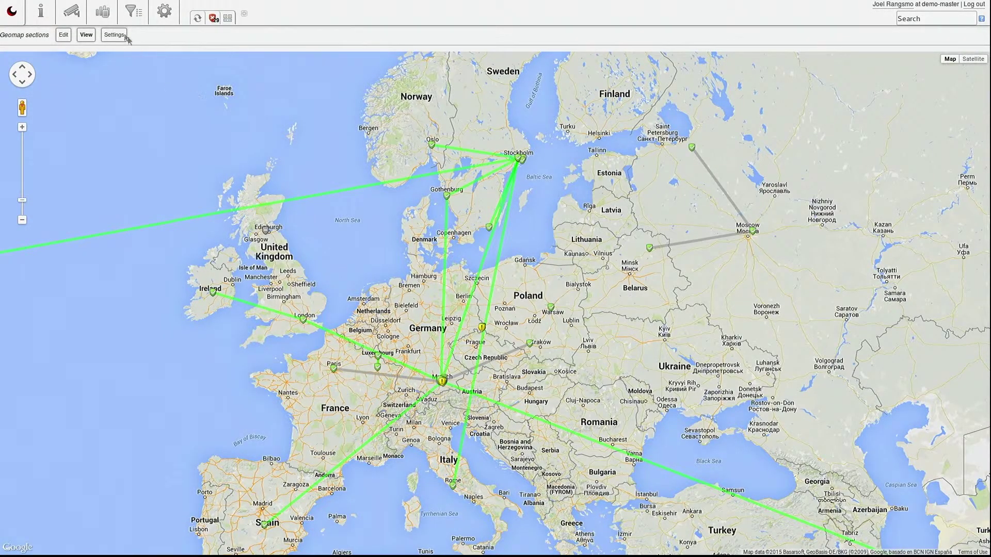
pyautogui.moveTo(102, 11)
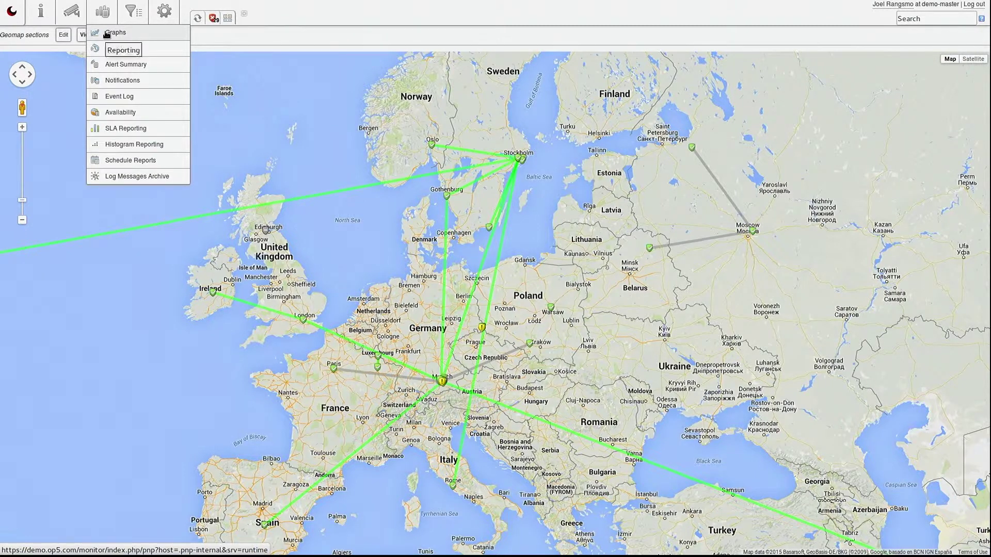
# View the Disk read/write graph, then the vmware-cpu-trend combined graph of VMware CPU usage
pyautogui.click(107, 33)
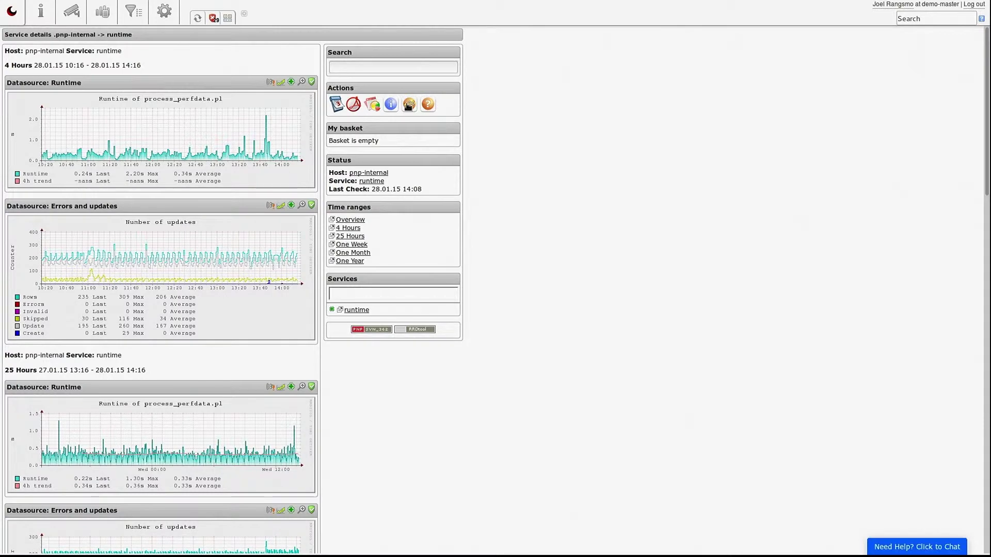
pyautogui.click(408, 106)
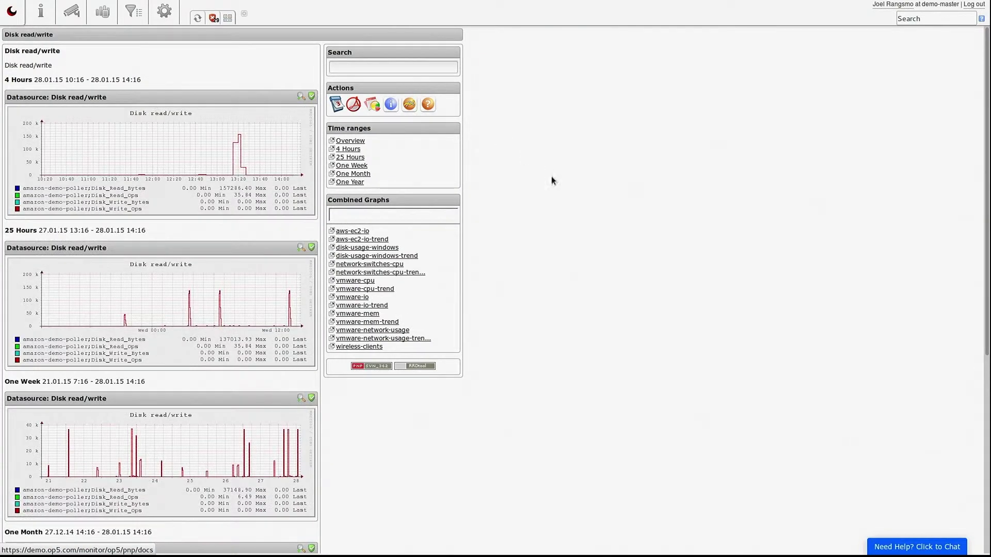
pyautogui.click(386, 293)
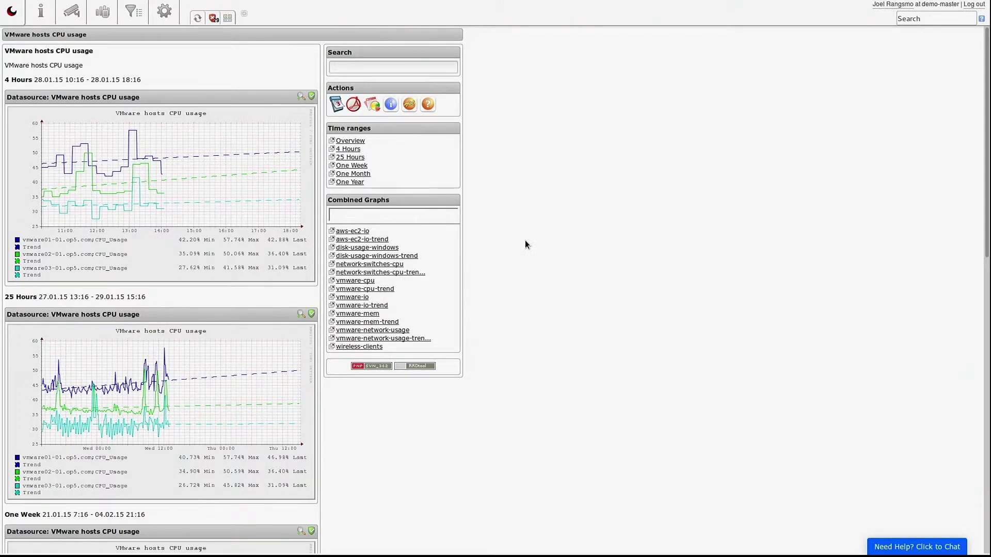
pyautogui.scroll(-1, 526, 241)
pyautogui.scroll(-2, 525, 241)
pyautogui.scroll(-2, 525, 241)
pyautogui.scroll(-1, 526, 241)
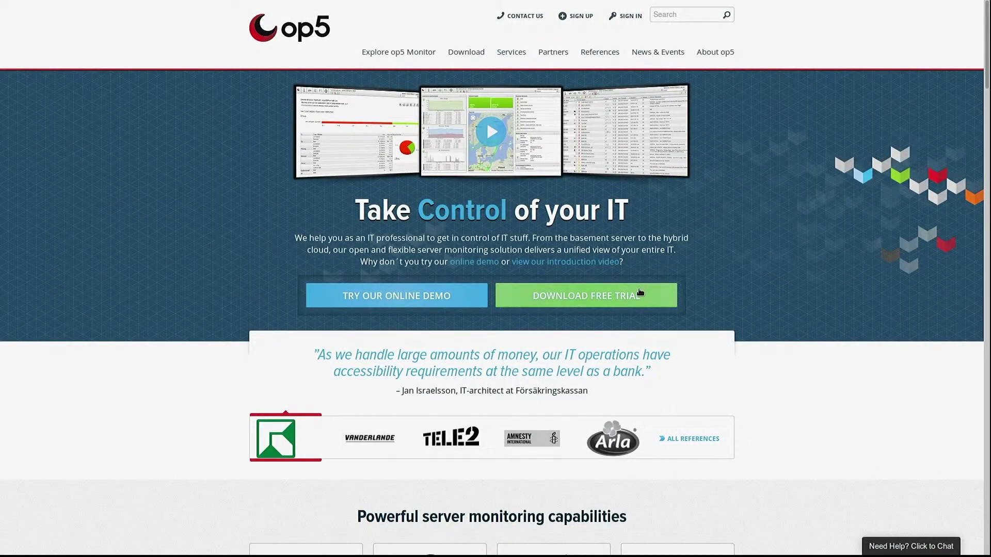
# Go to the Download Free Trial page and view the appliance, software and cloud options
pyautogui.click(640, 293)
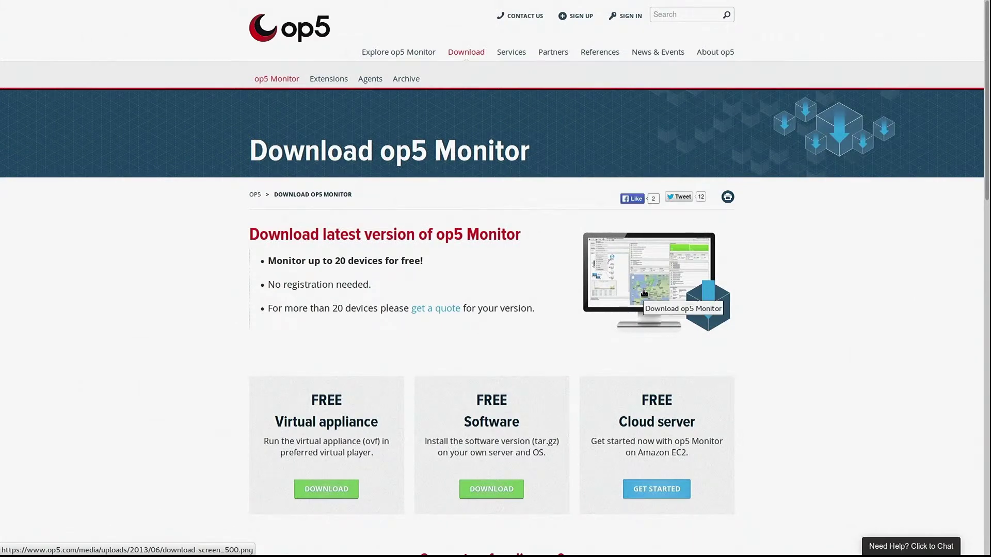
pyautogui.scroll(-3, 643, 292)
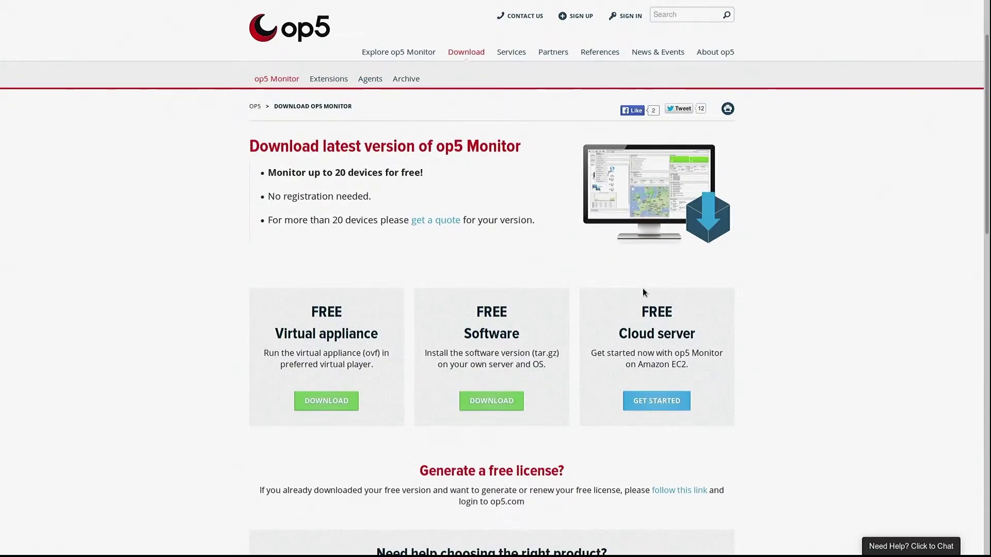
# Go from About op5 to Contact us and scroll down to the Our Offices addresses
pyautogui.click(704, 58)
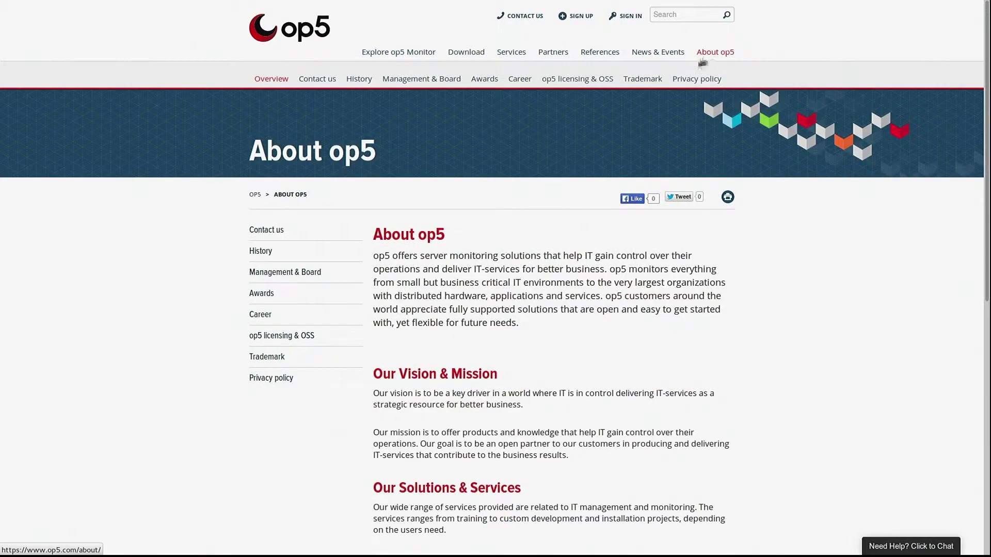
pyautogui.click(341, 231)
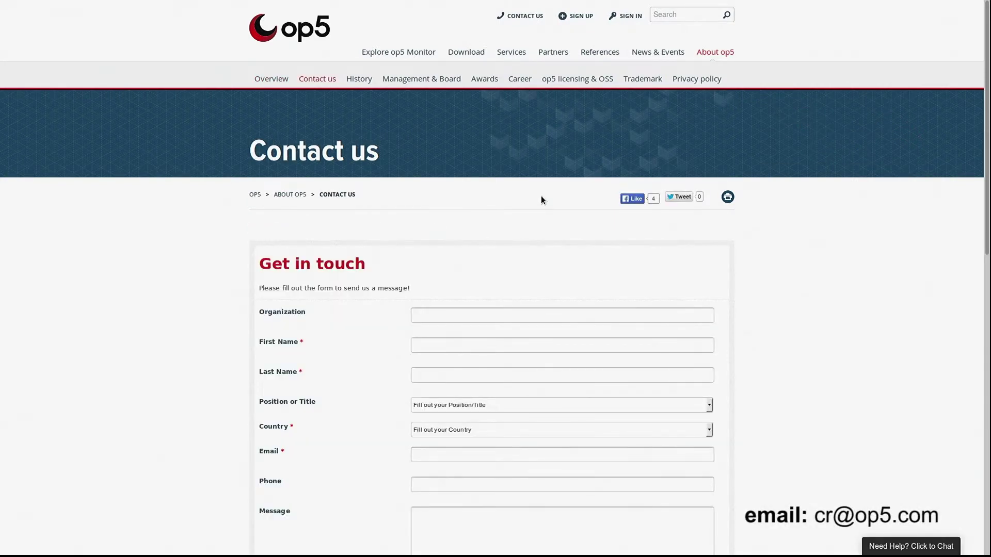
pyautogui.scroll(-5, 843, 211)
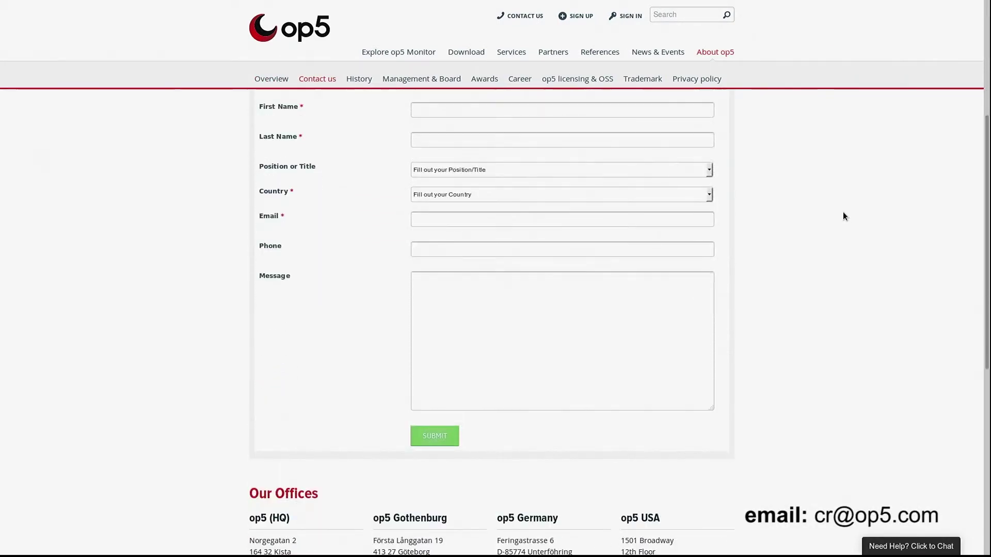
pyautogui.scroll(-3, 842, 213)
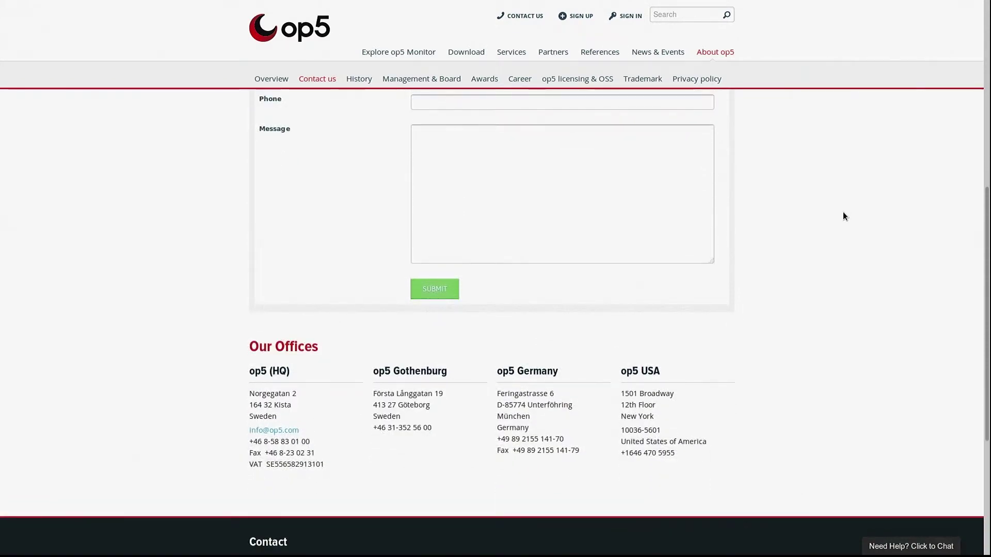